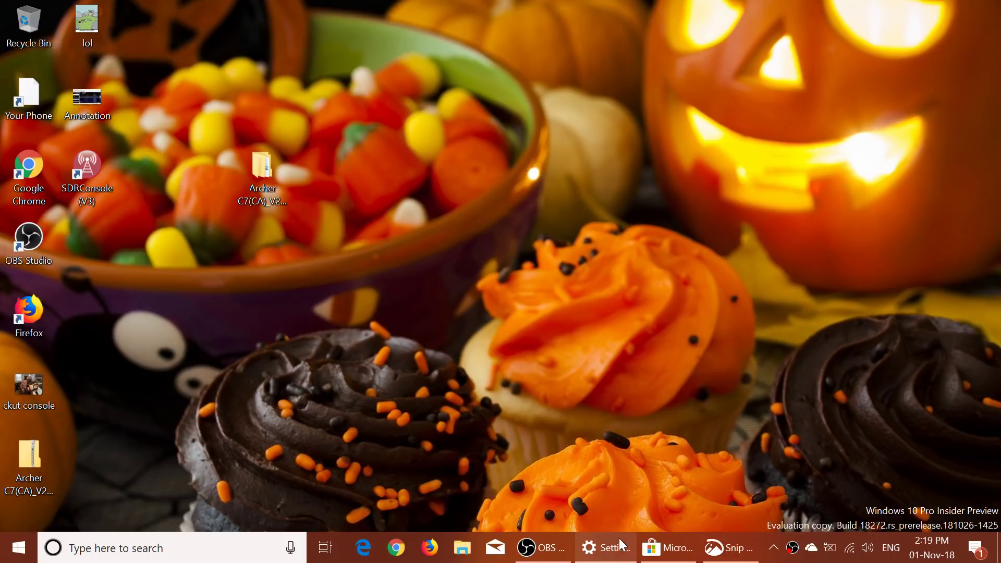
Restore Settings and review the sign-in methods: Windows Hello Face, Fingerprint, PIN, Password, Picture Password.
{"action": "left_click", "coordinate": [605, 548]}
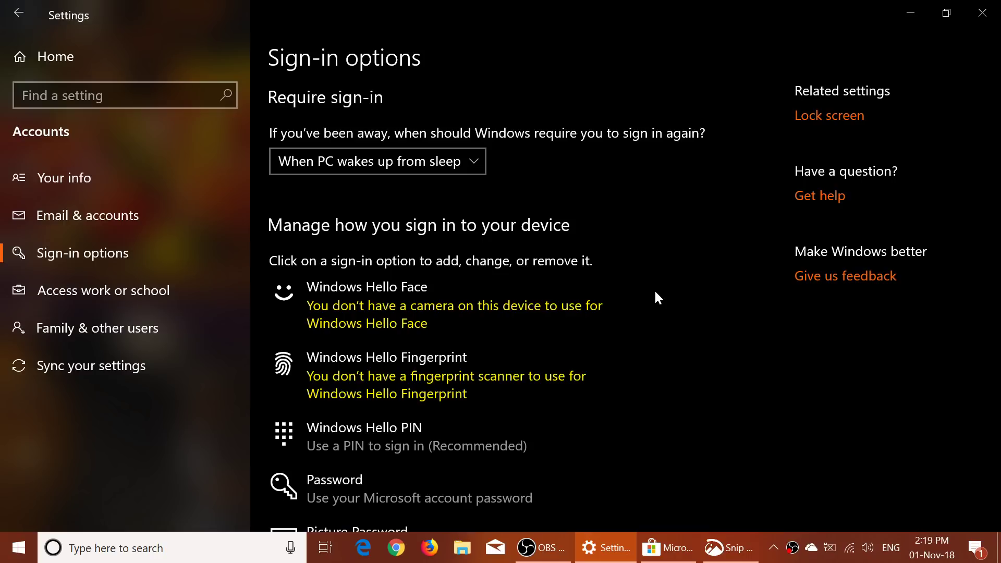
{"action": "scroll", "coordinate": [655, 292], "scroll_direction": "down", "scroll_amount": 5}
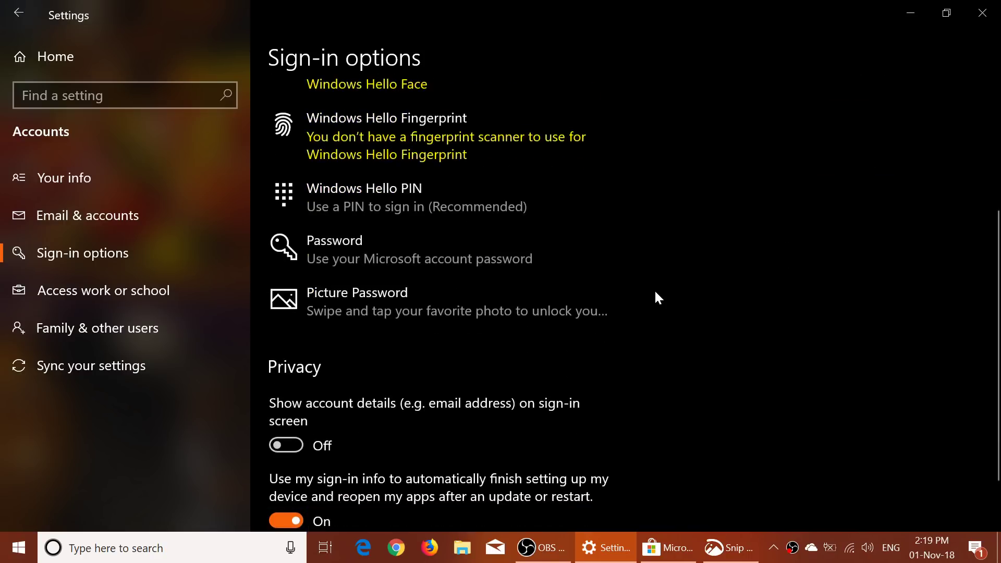
{"action": "scroll", "coordinate": [655, 292], "scroll_direction": "up", "scroll_amount": 3}
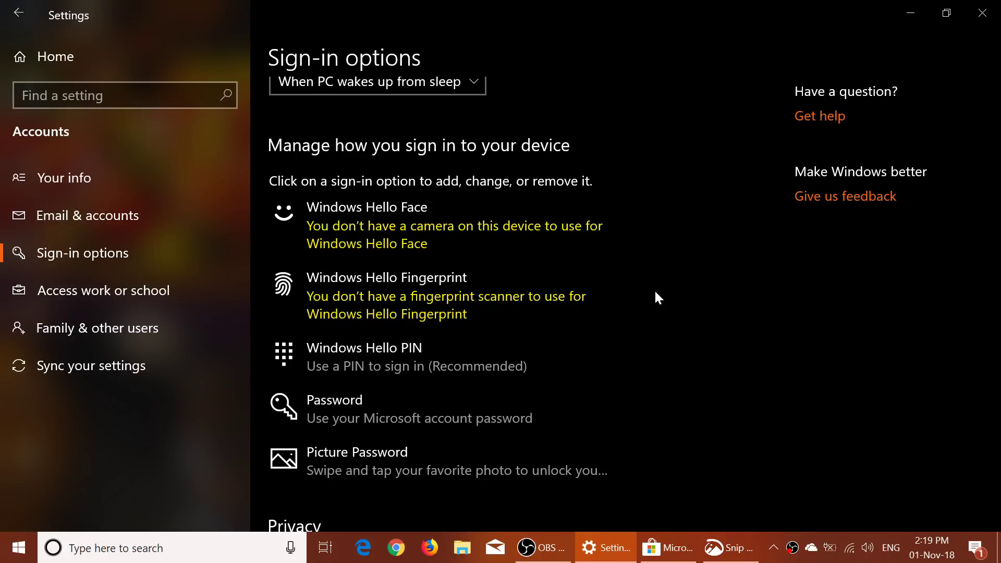
{"action": "scroll", "coordinate": [656, 297], "scroll_direction": "up", "scroll_amount": 2}
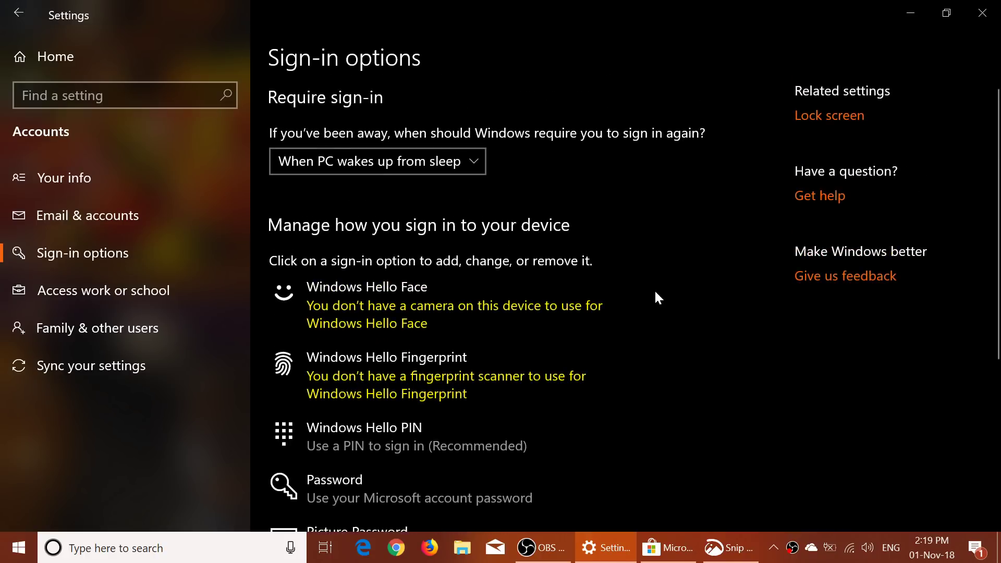
{"action": "scroll", "coordinate": [657, 297], "scroll_direction": "down", "scroll_amount": 3}
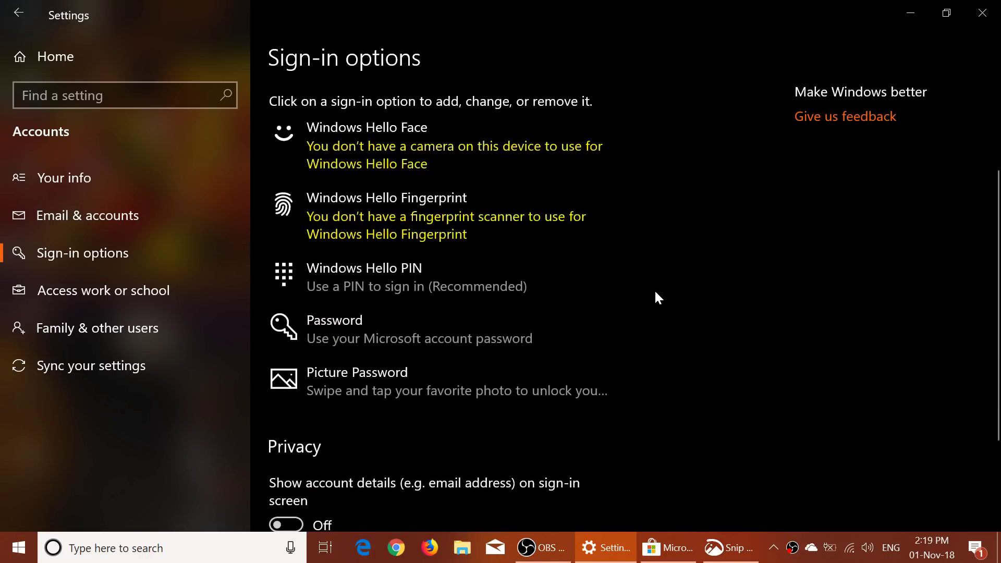
{"action": "scroll", "coordinate": [656, 298], "scroll_direction": "up", "scroll_amount": 3}
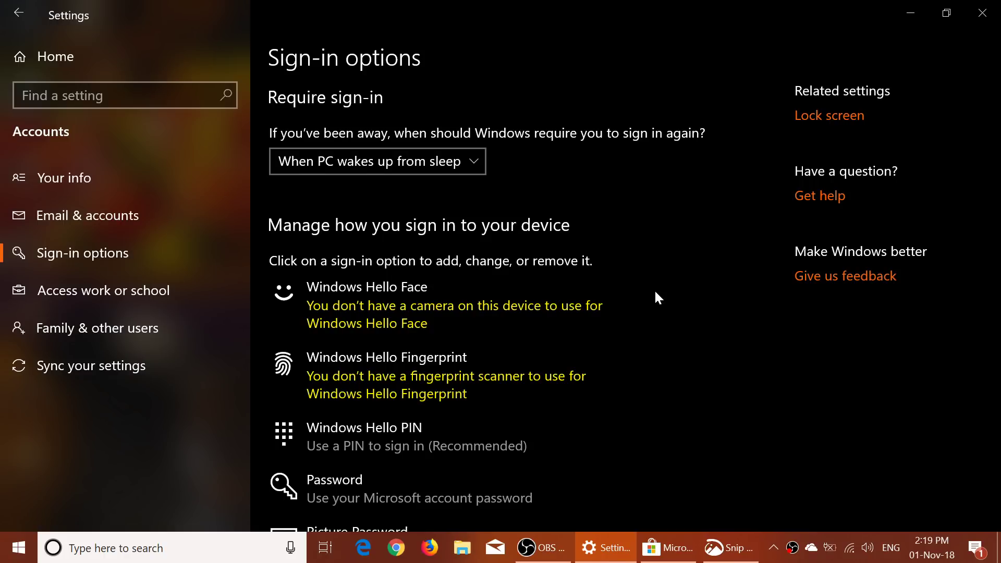
{"action": "scroll", "coordinate": [656, 298], "scroll_direction": "down", "scroll_amount": 3}
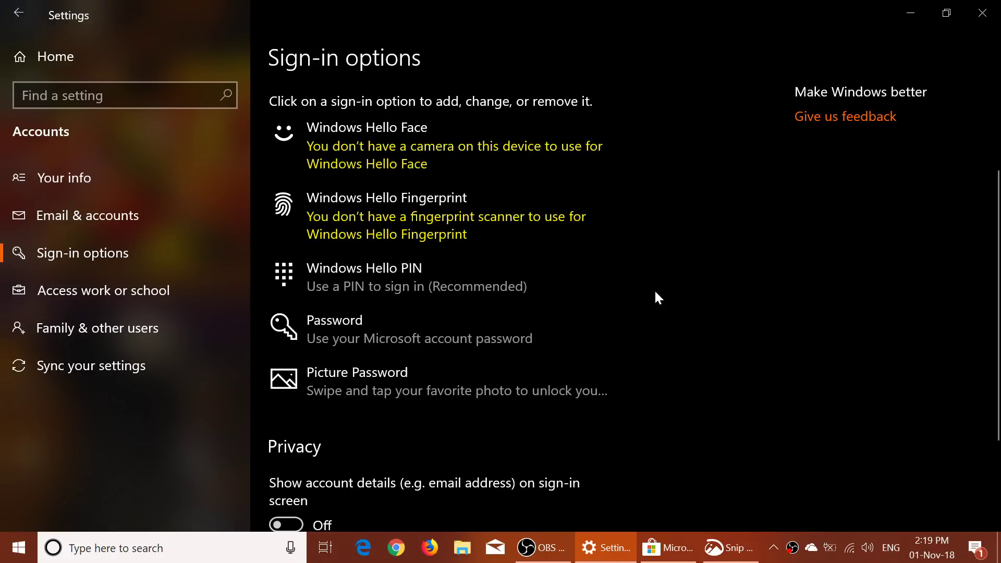
{"action": "scroll", "coordinate": [655, 292], "scroll_direction": "up", "scroll_amount": 3}
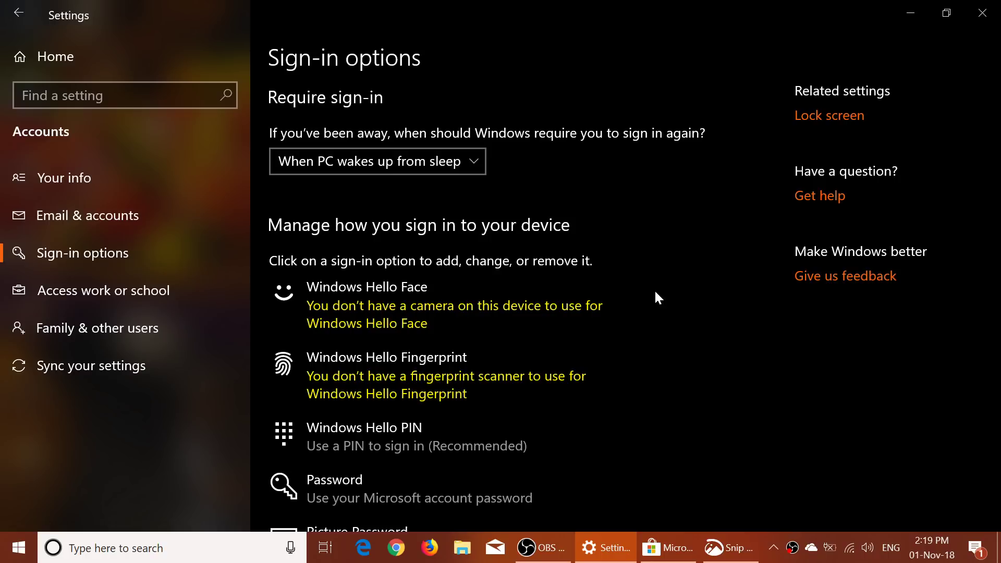
{"action": "scroll", "coordinate": [656, 297], "scroll_direction": "down", "scroll_amount": 2}
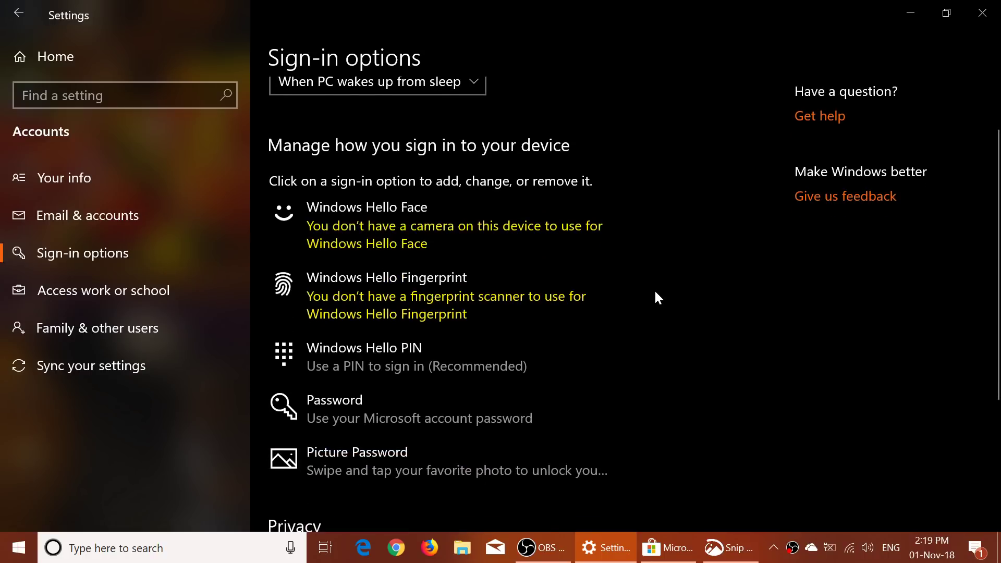
{"action": "scroll", "coordinate": [656, 298], "scroll_direction": "up", "scroll_amount": 2}
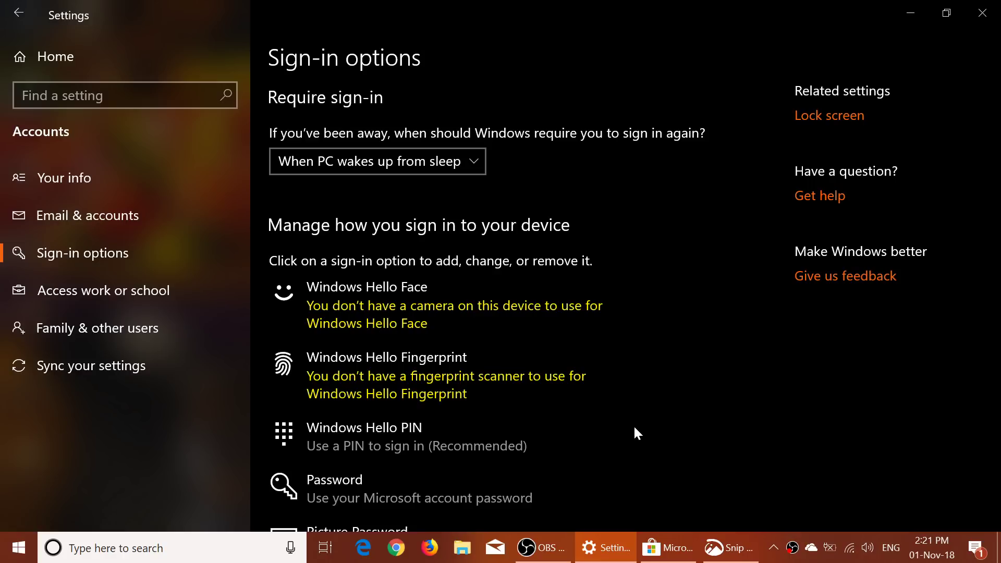
Bring the blue Snip & Sketch drawing to the front and show its See more menu.
{"action": "left_click", "coordinate": [728, 547]}
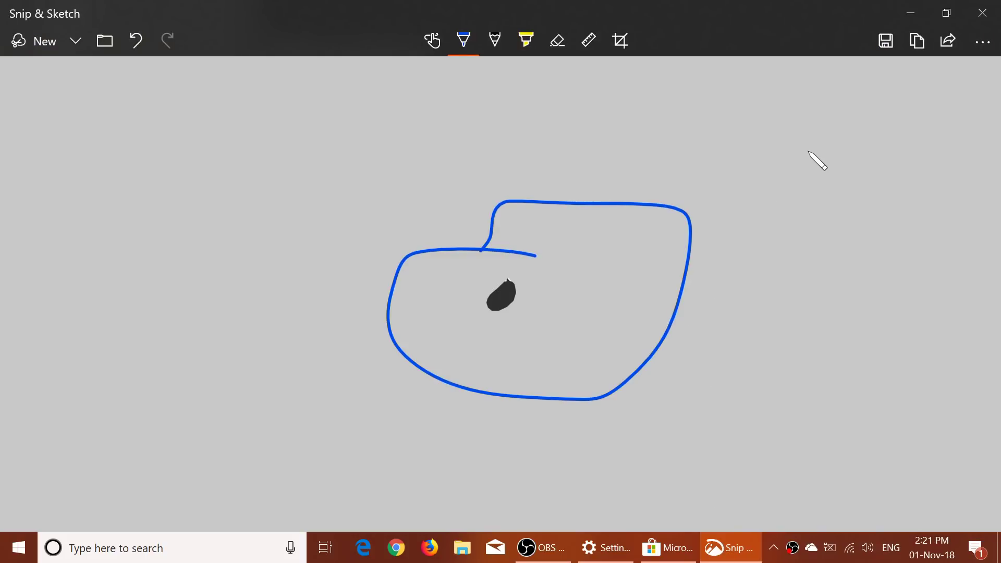
{"action": "left_click", "coordinate": [980, 44]}
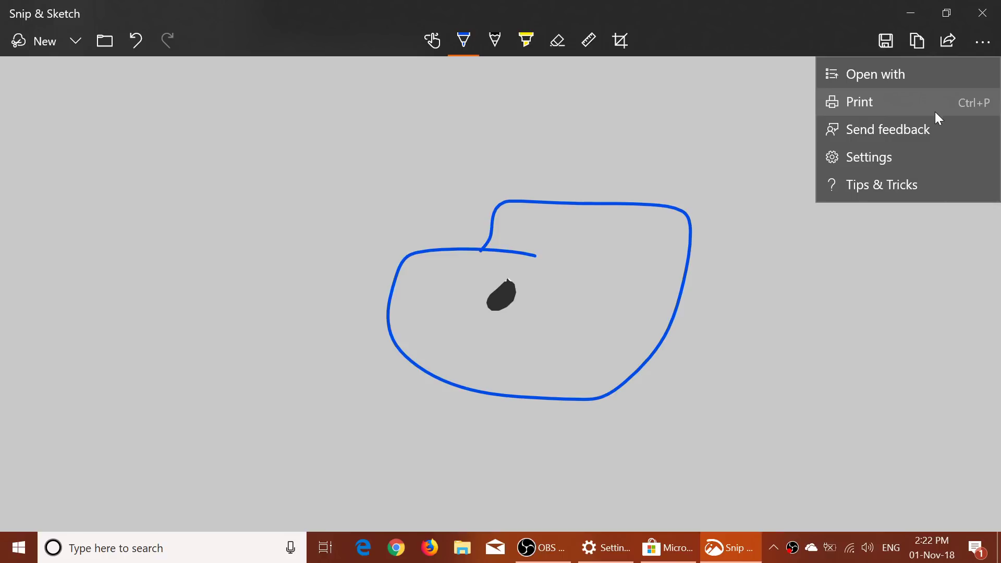
View the Snip & Sketch settings, return to the canvas, and start a Windows search.
{"action": "left_click", "coordinate": [880, 156]}
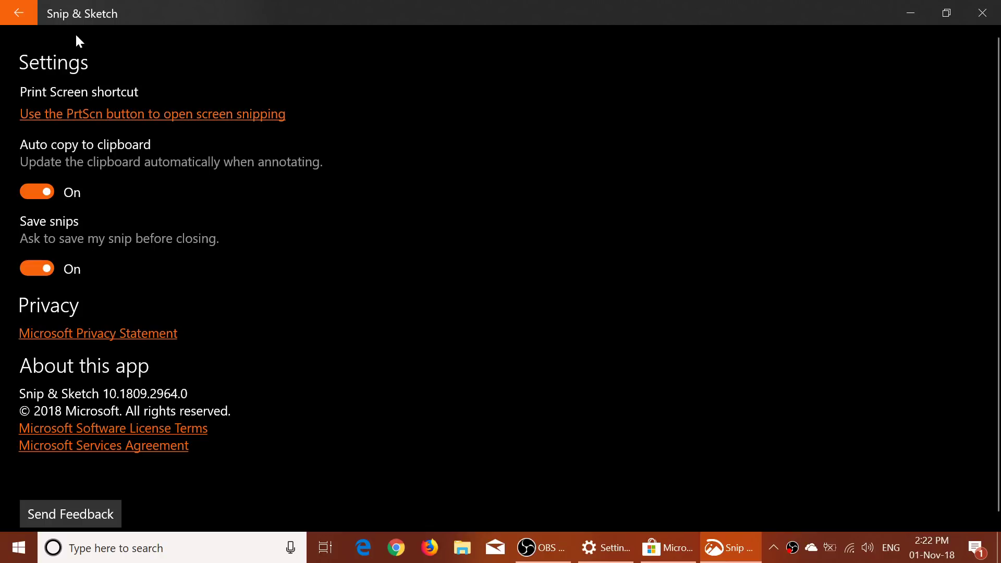
{"action": "left_click", "coordinate": [30, 19]}
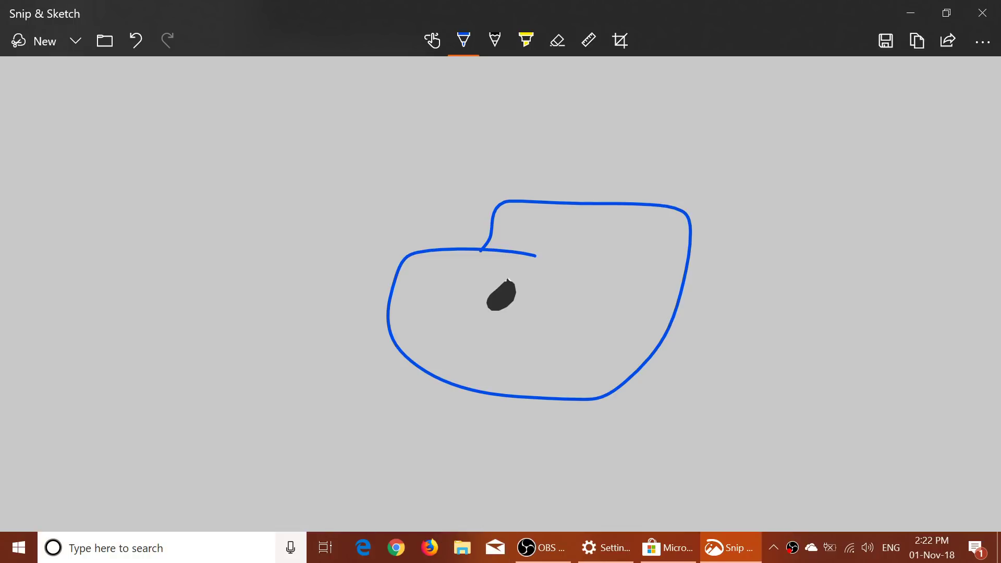
{"action": "left_click", "coordinate": [231, 556]}
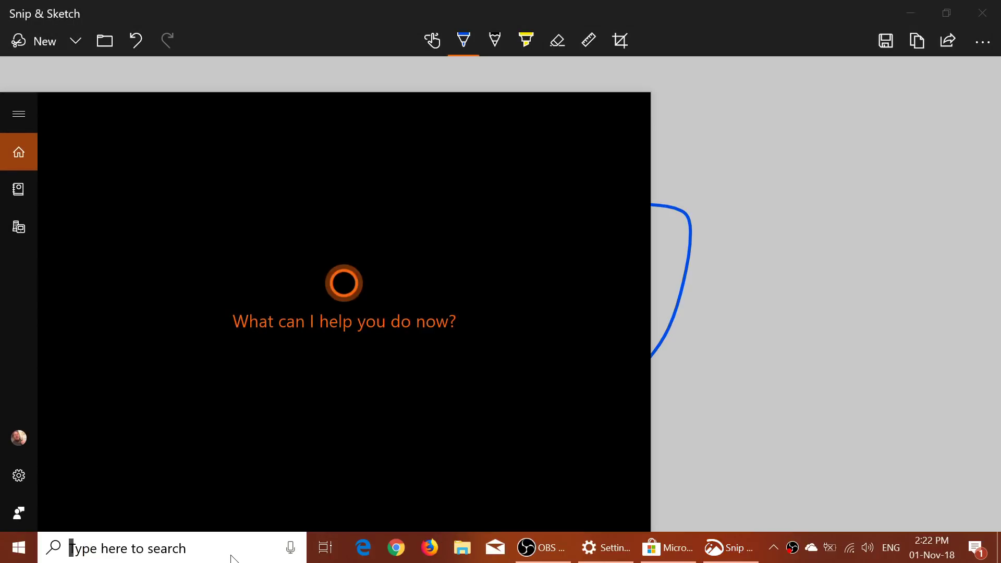
Search for 'sti' and launch Sticky Notes from the results.
{"action": "type", "text": "sti"}
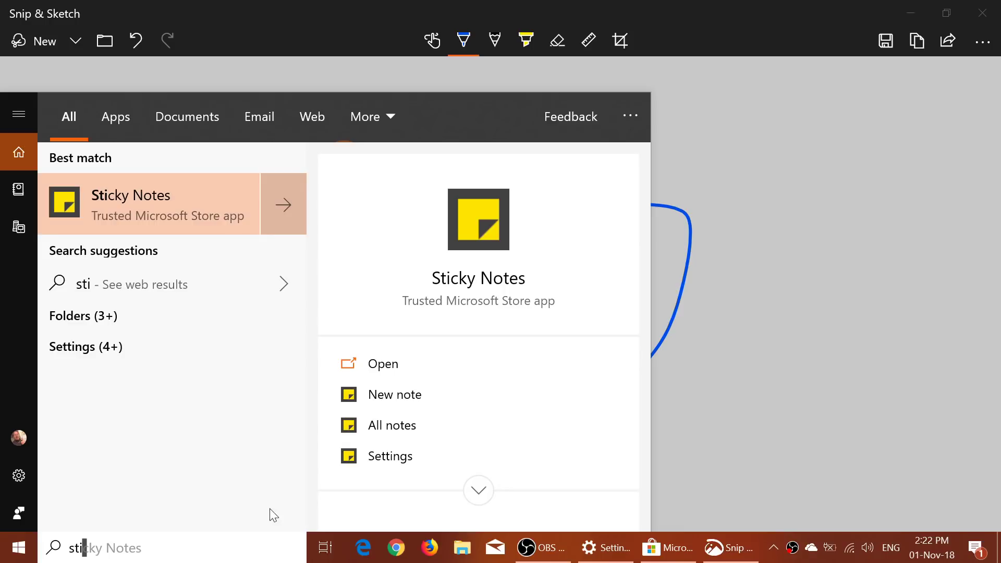
{"action": "left_click", "coordinate": [494, 279]}
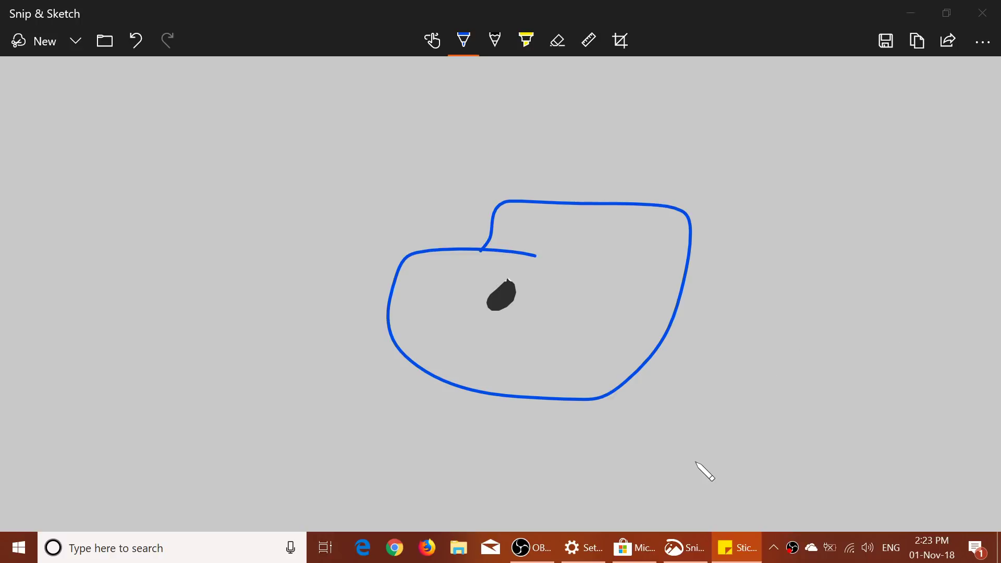
Show Microsoft Store's Downloads and updates with Sticky Notes 3.1.32.0, then minimize the Store.
{"action": "mouse_move", "coordinate": [638, 553]}
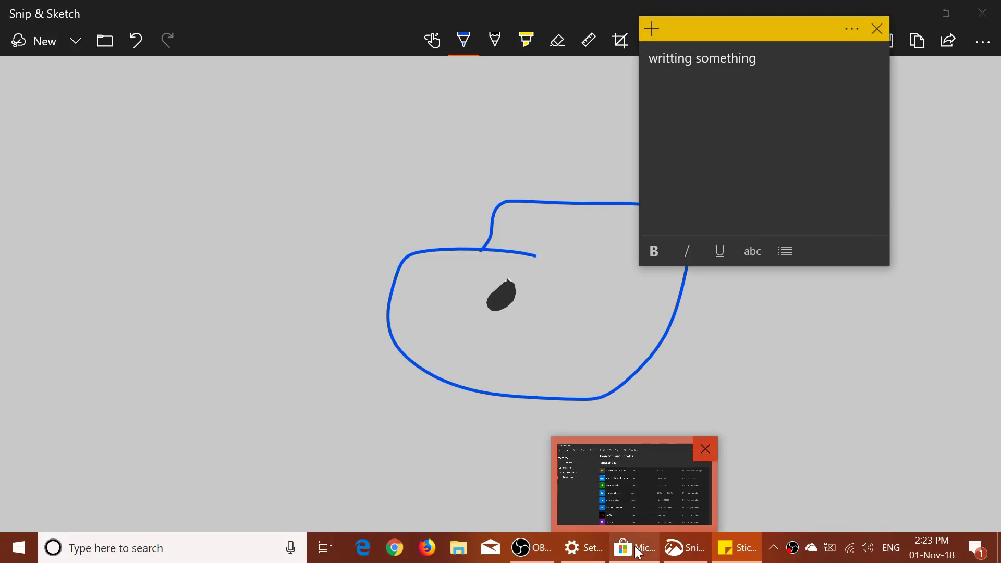
{"action": "left_click", "coordinate": [638, 553]}
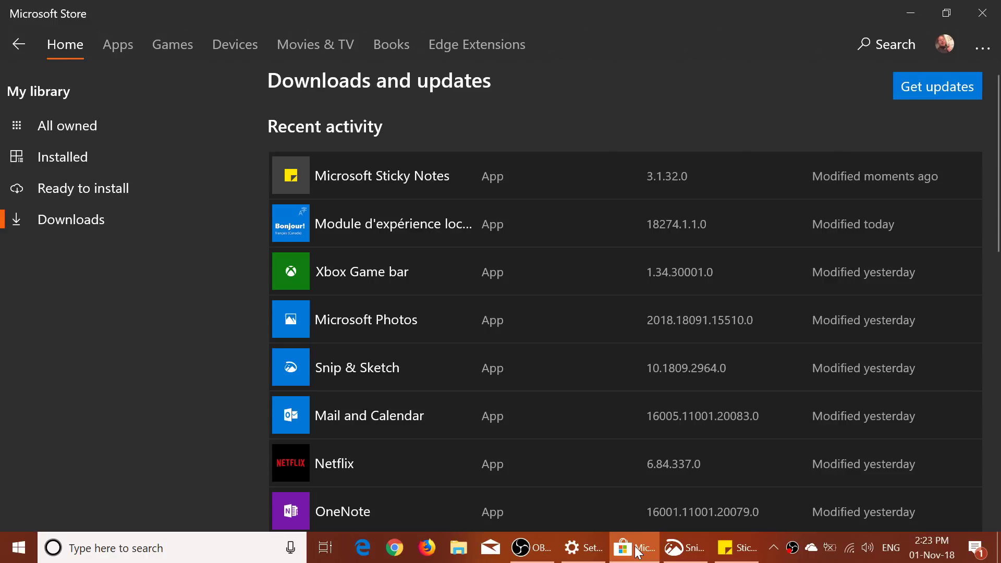
{"action": "left_click", "coordinate": [638, 553]}
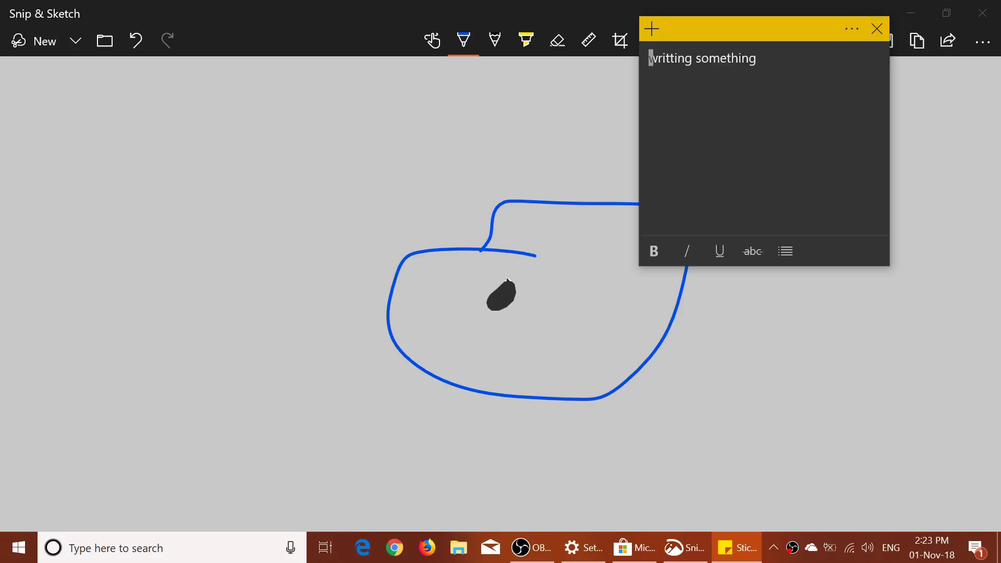
Move the 'writting something' note over the sketch and change its colour to Charcoal.
{"action": "left_click_drag", "start_coordinate": [790, 30], "coordinate": [672, 90]}
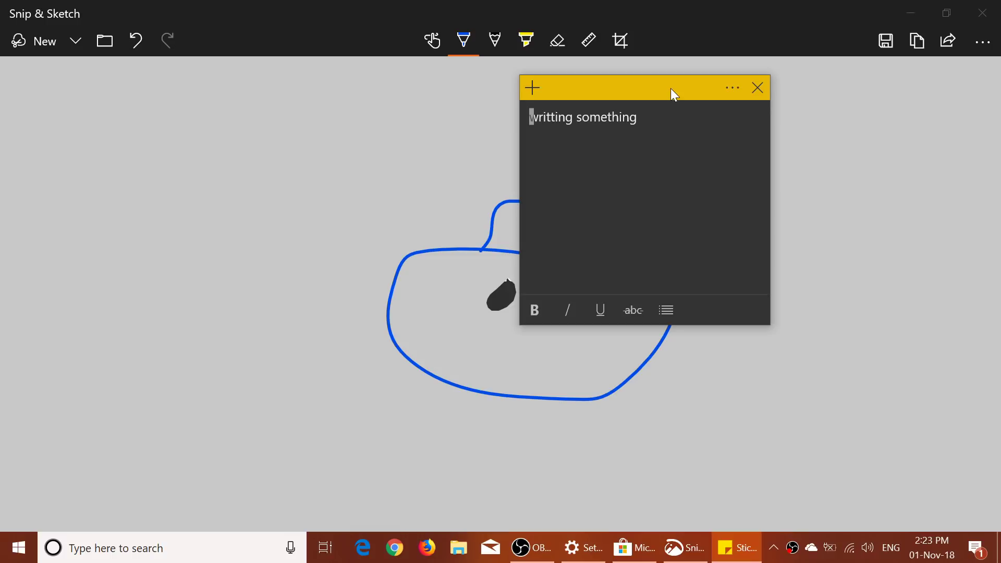
{"action": "left_click", "coordinate": [731, 89]}
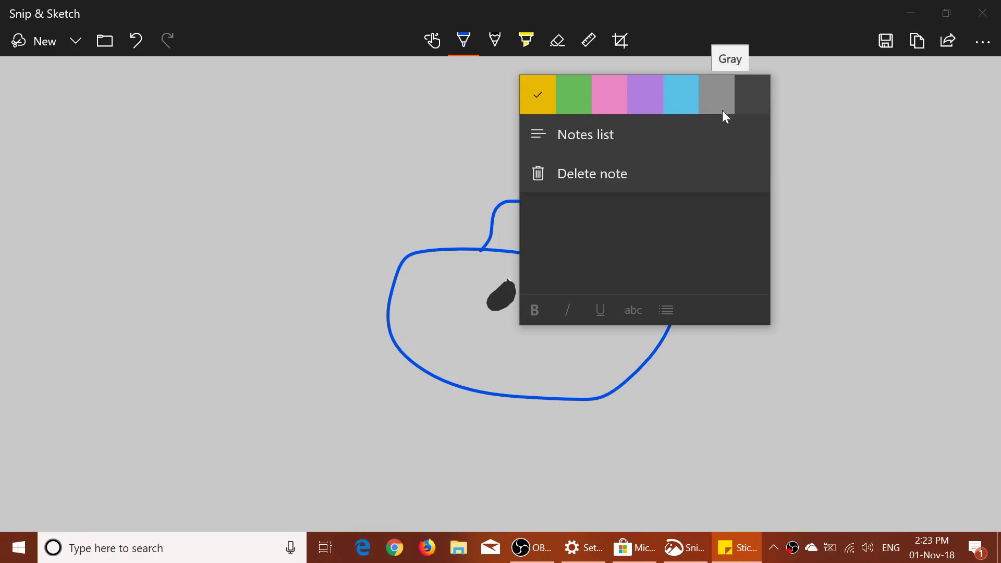
{"action": "left_click", "coordinate": [762, 107]}
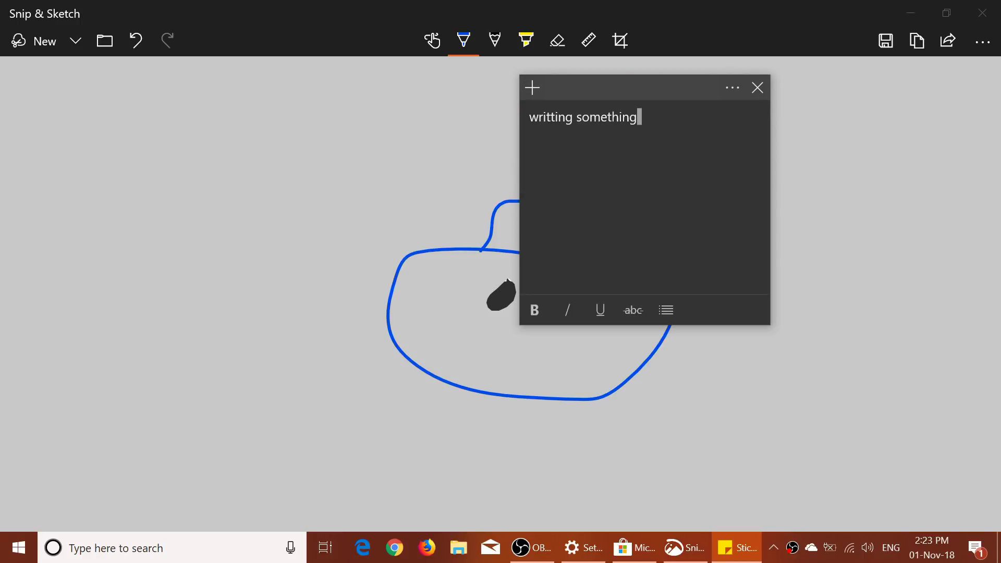
{"action": "key", "text": "shift+Left"}
{"action": "key", "text": "shift+Left"}
{"action": "key", "text": "shift+Left"}
{"action": "key", "text": "shift+Left"}
{"action": "key", "text": "shift+Left"}
{"action": "key", "text": "shift+Left"}
{"action": "key", "text": "shift+Right"}
{"action": "key", "text": "shift+Right"}
{"action": "key", "text": "shift+Right"}
{"action": "key", "text": "shift+Right"}
{"action": "key", "text": "shift+Right"}
{"action": "key", "text": "shift+Right"}
Minimize Snip & Sketch and Settings, then move the charcoal note to the desktop's lower right.
{"action": "left_click", "coordinate": [912, 14]}
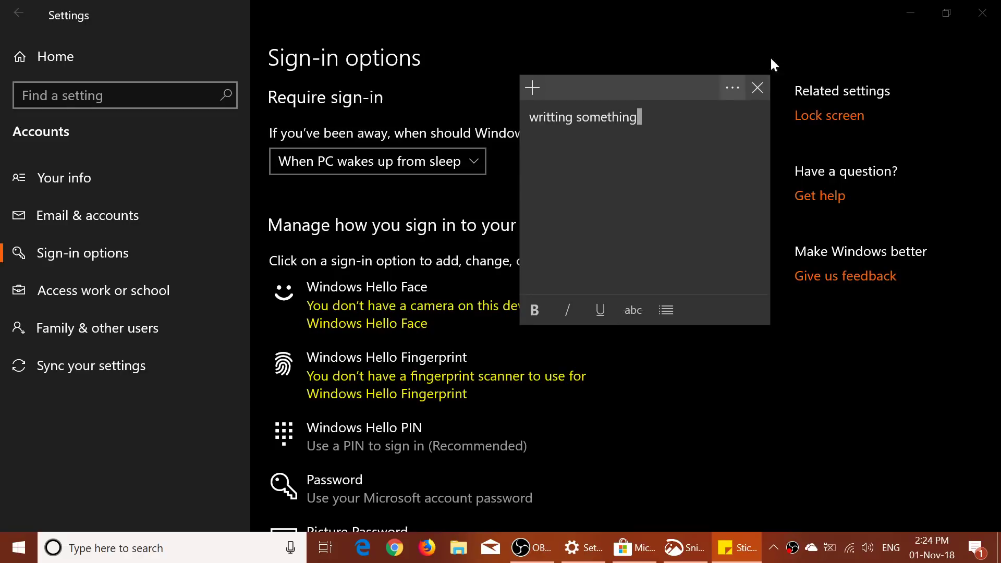
{"action": "left_click", "coordinate": [910, 13]}
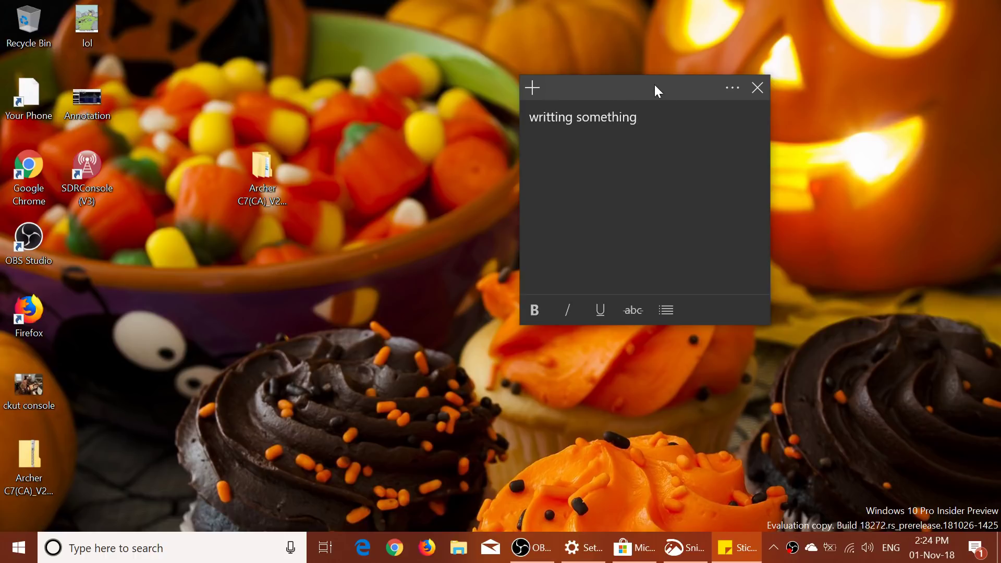
{"action": "left_click_drag", "start_coordinate": [655, 86], "coordinate": [760, 259]}
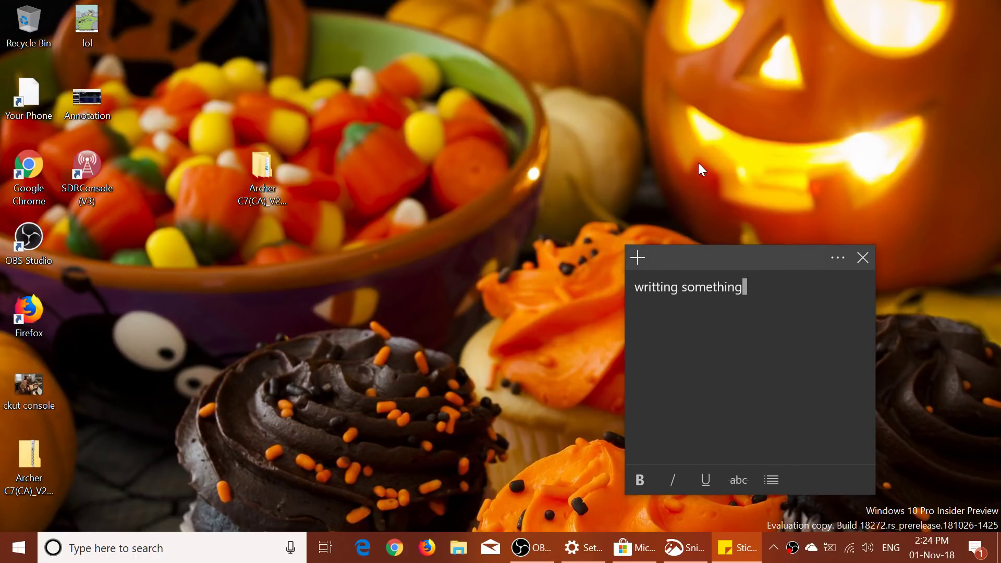